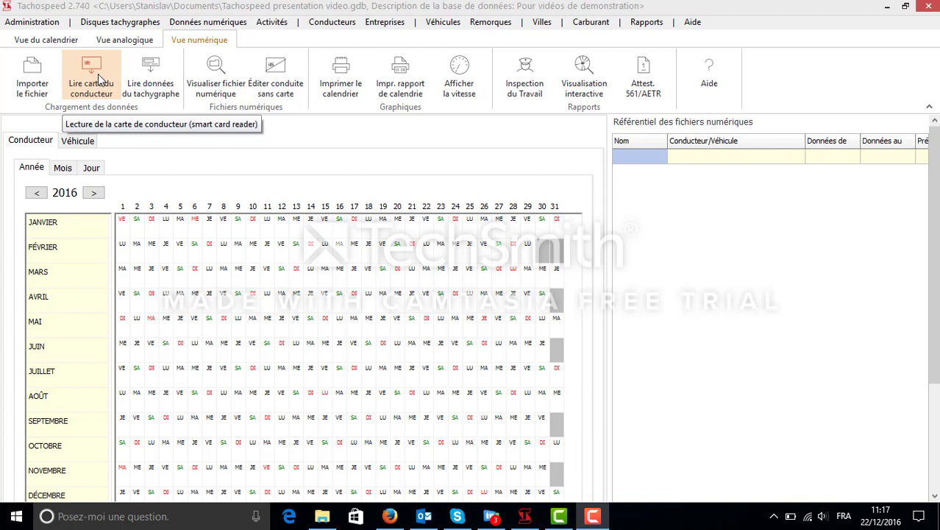
Step: Download the driver card data using the CASTLES EZMINI 0 card reader
left_click(97, 75)
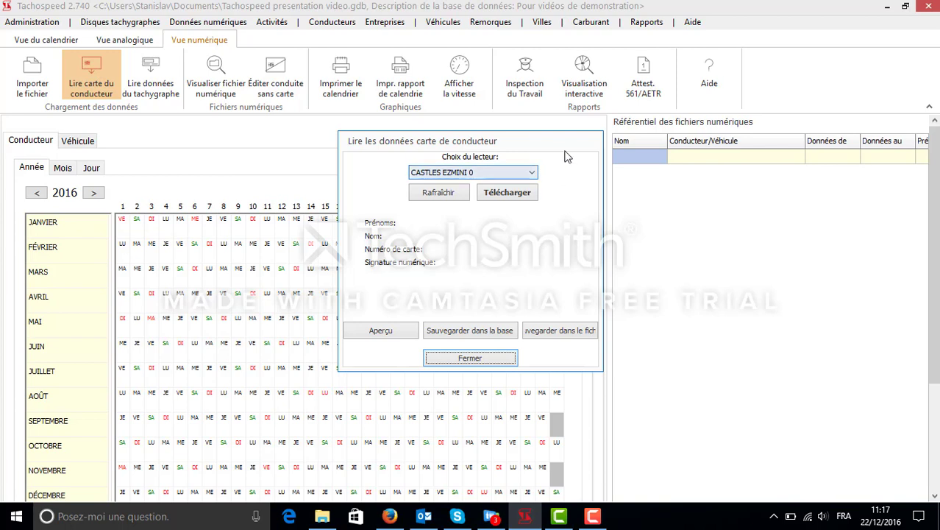
left_click(531, 173)
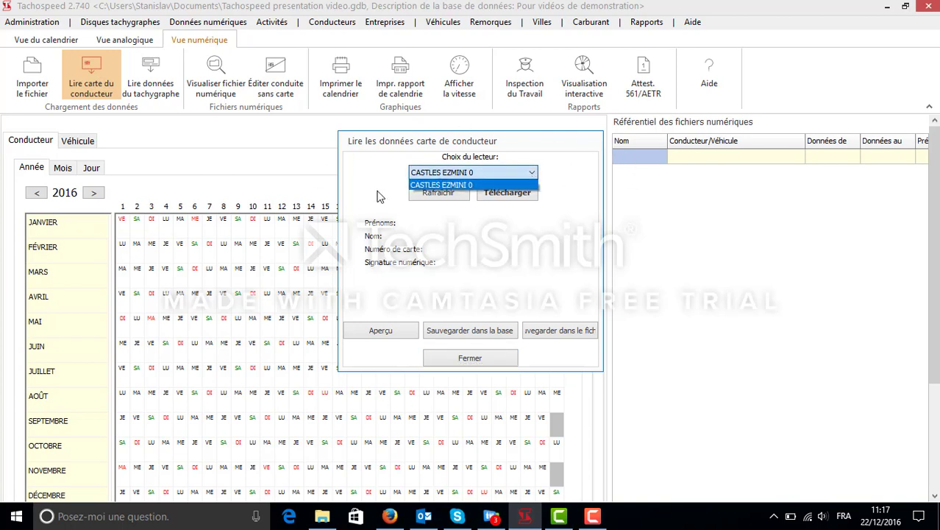
left_click(457, 185)
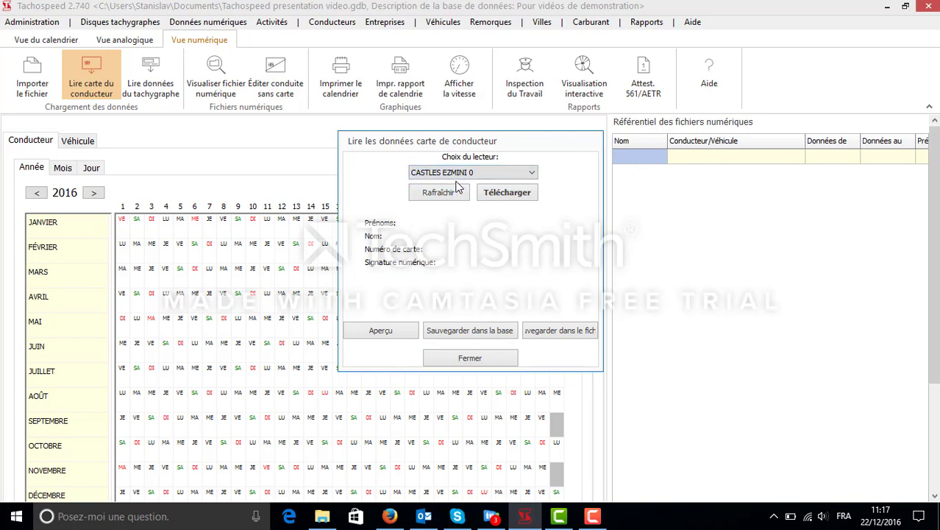
left_click(509, 192)
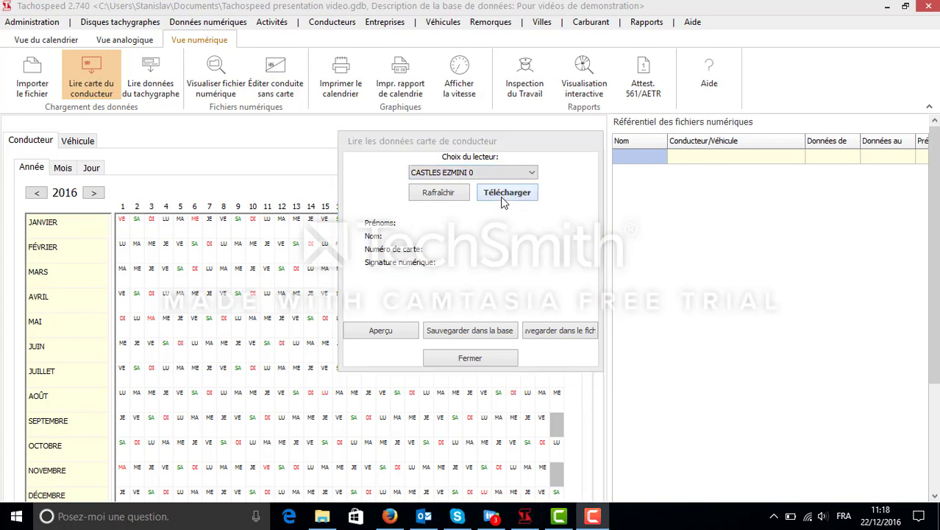
left_click(506, 196)
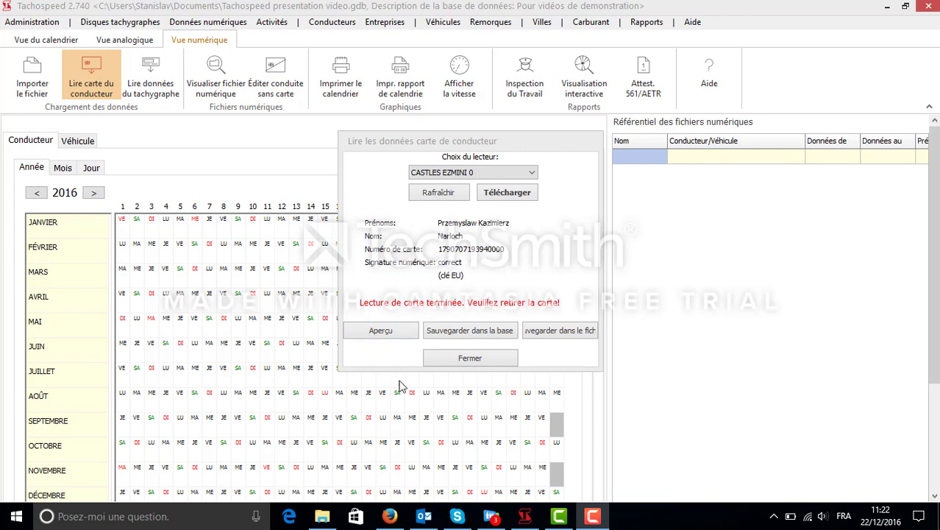
Step: Preview the downloaded card's yearly activity calendar, going back through the years to 2007, and close the preview
left_click(389, 336)
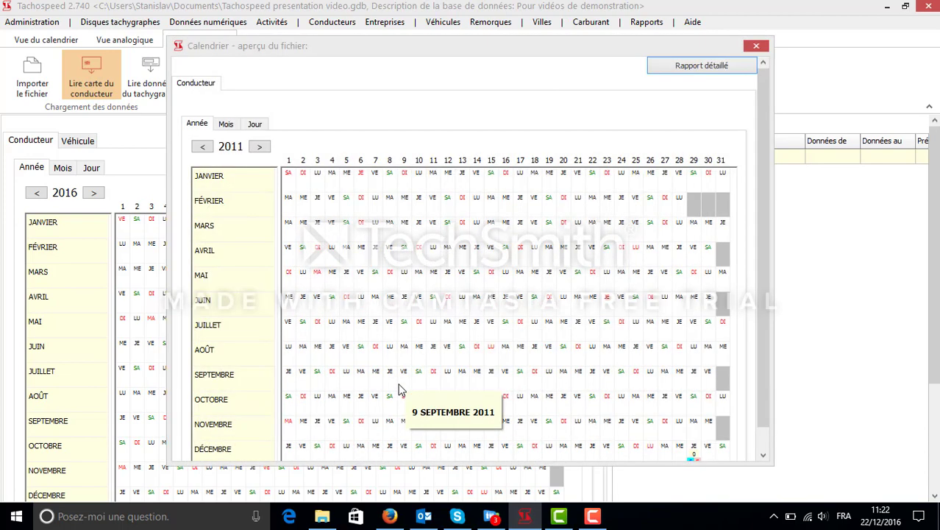
left_click(202, 146)
left_click(202, 146)
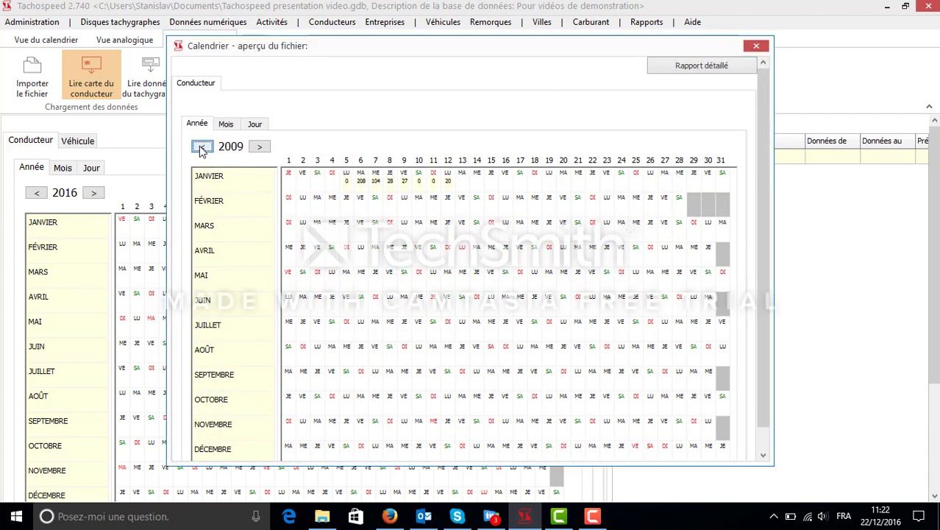
left_click(203, 146)
left_click(202, 147)
left_click(202, 146)
left_click(259, 147)
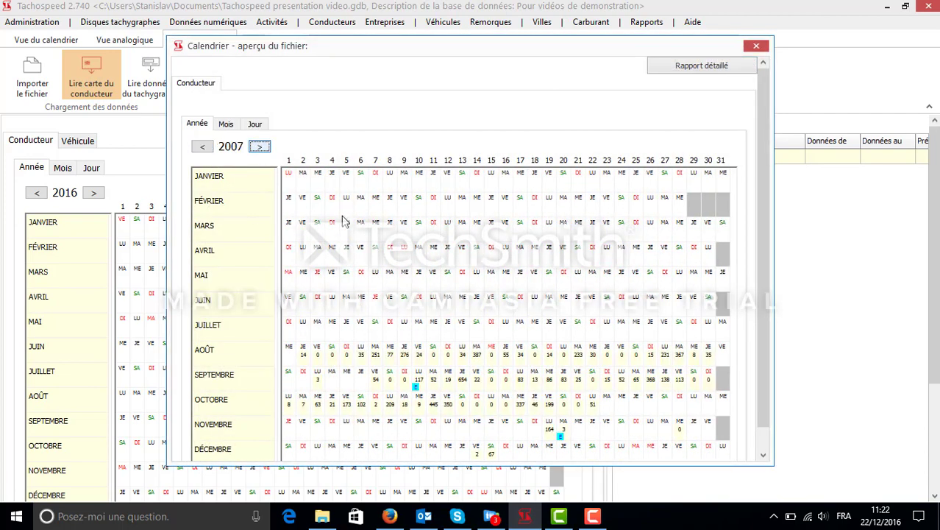
left_click(756, 46)
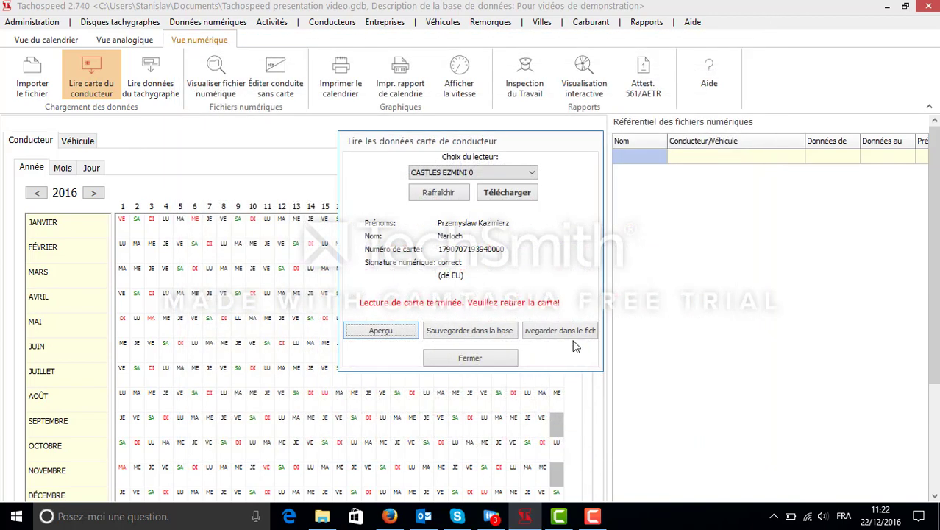
Step: Save the card data to the database and add the cardholder as a new driver
left_click(568, 329)
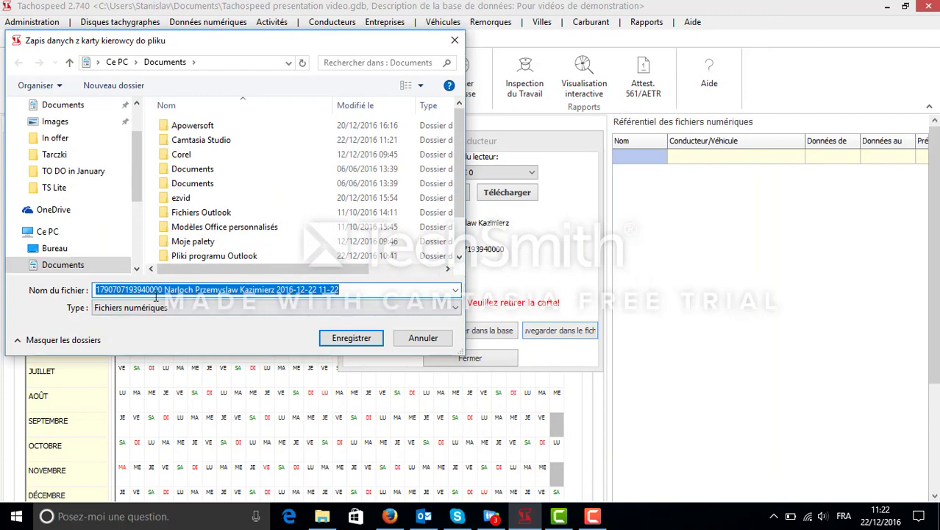
left_click(455, 40)
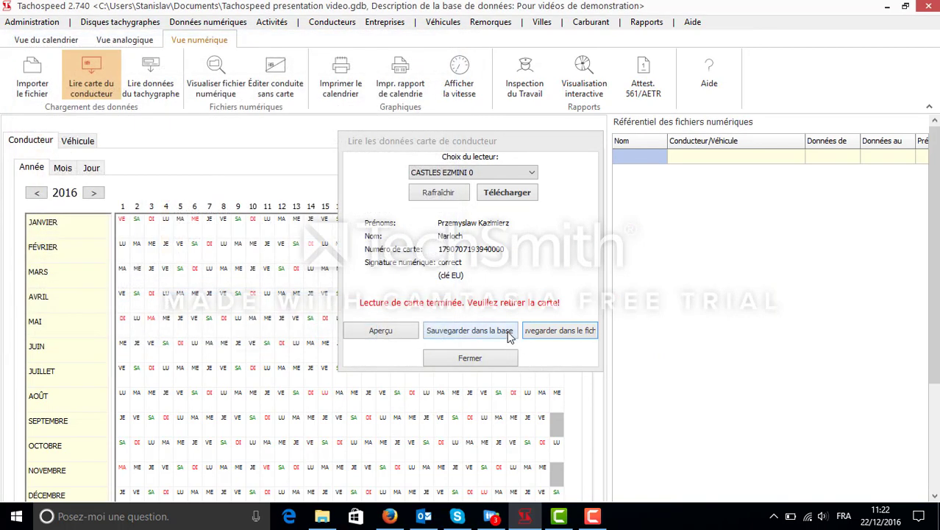
left_click(508, 330)
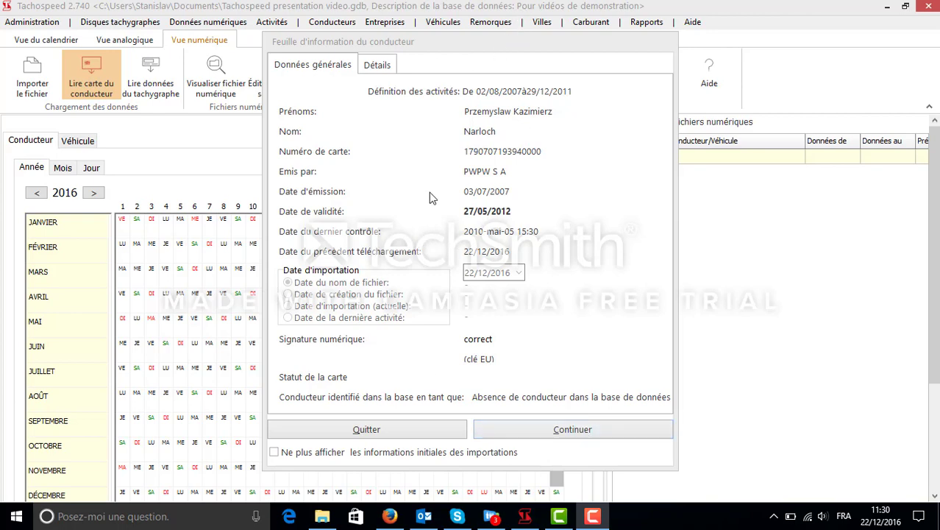
left_click(573, 431)
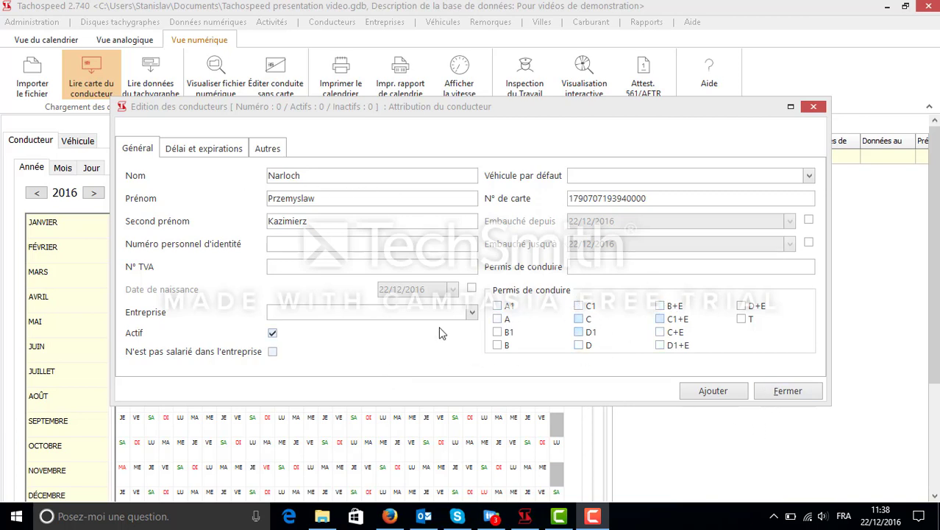
left_click(221, 149)
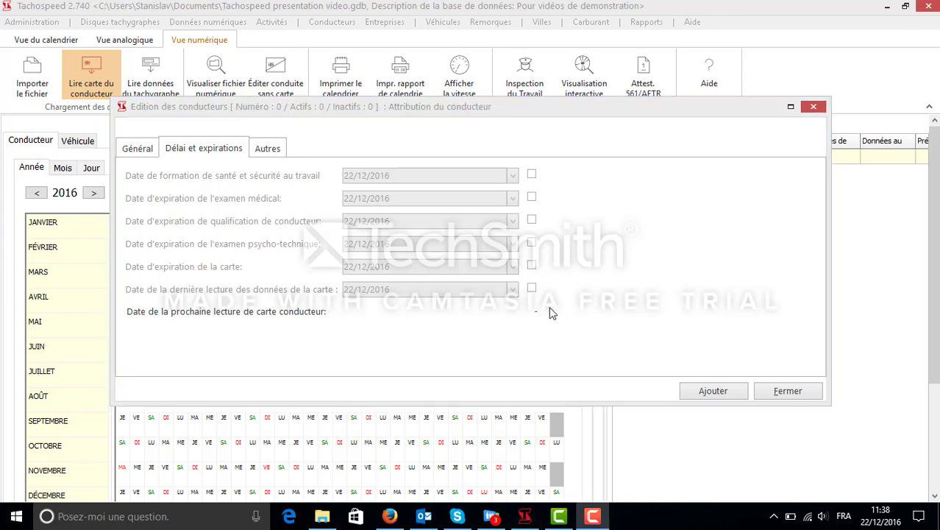
left_click(716, 391)
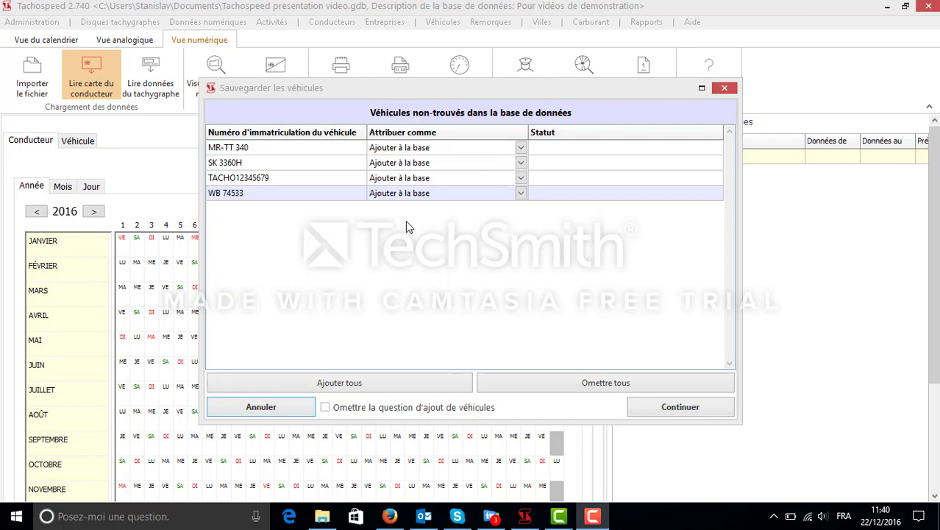
left_click(237, 162)
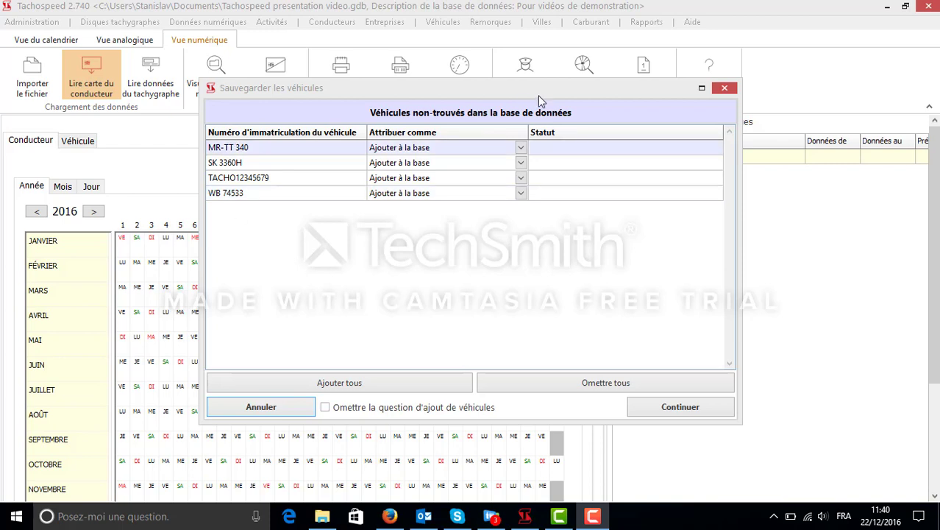
left_click(522, 149)
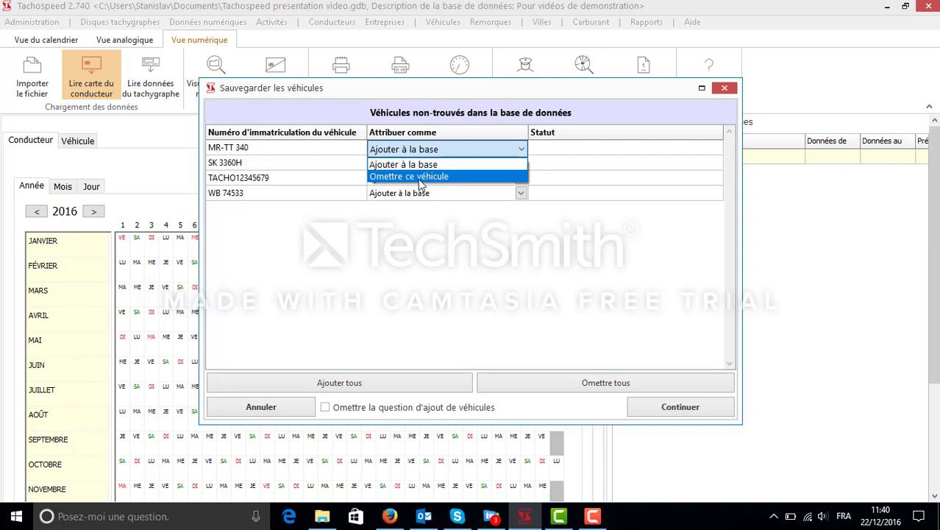
left_click(421, 177)
left_click(521, 163)
left_click(462, 191)
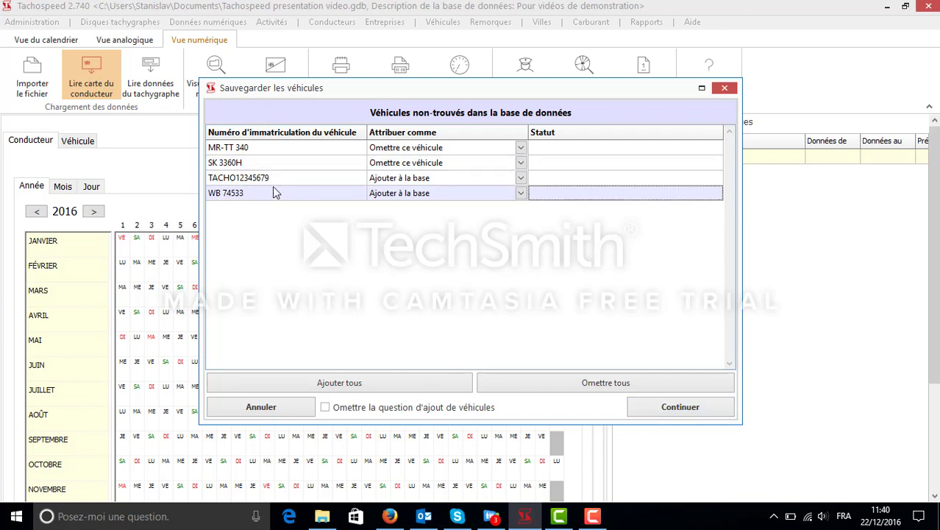
left_click(680, 408)
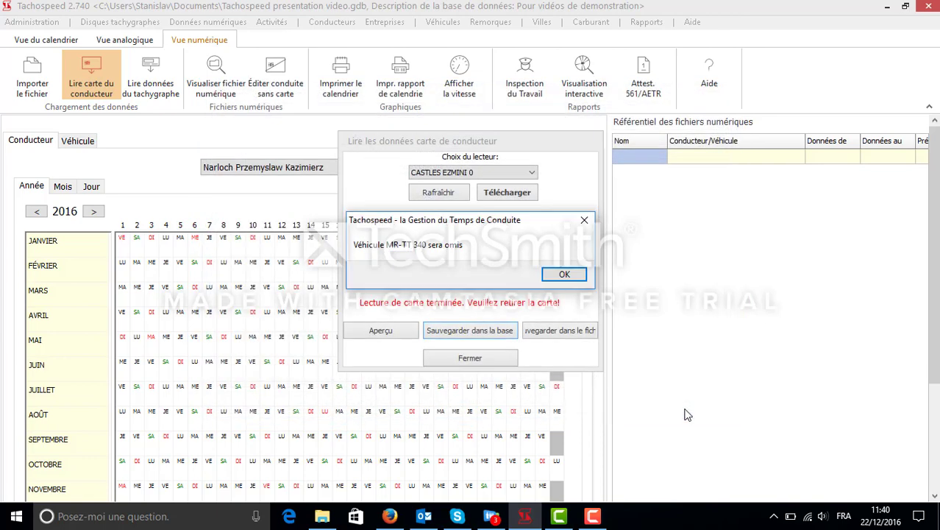
left_click(564, 275)
left_click(563, 275)
left_click(564, 274)
left_click(564, 275)
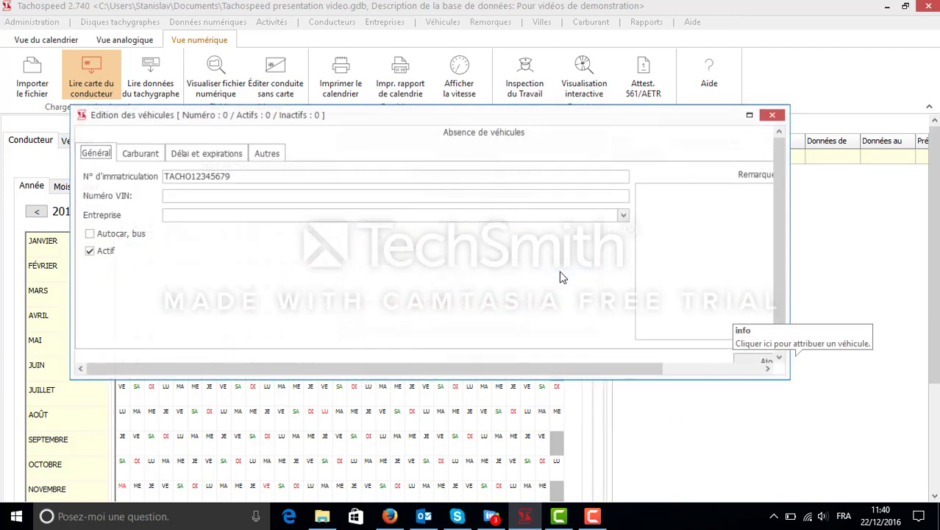
left_click_drag(479, 374, 357, 380)
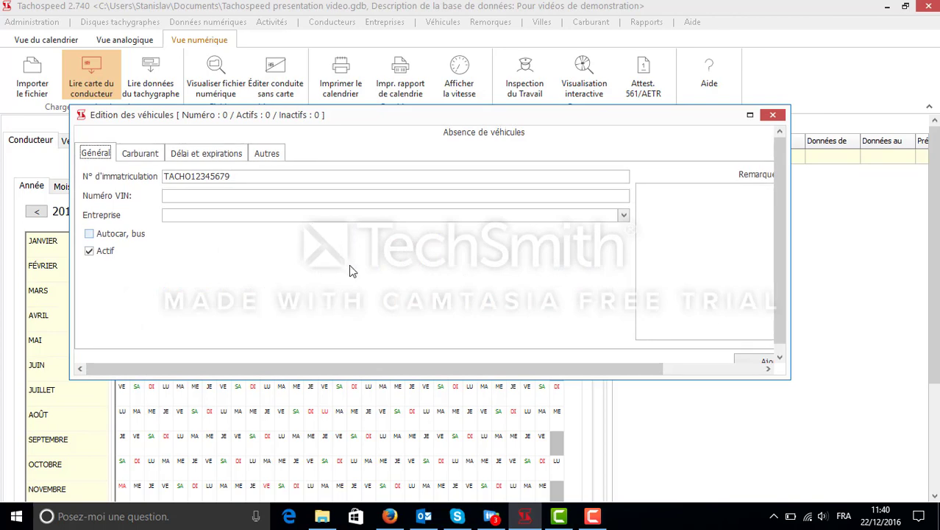
left_click_drag(441, 370, 676, 357)
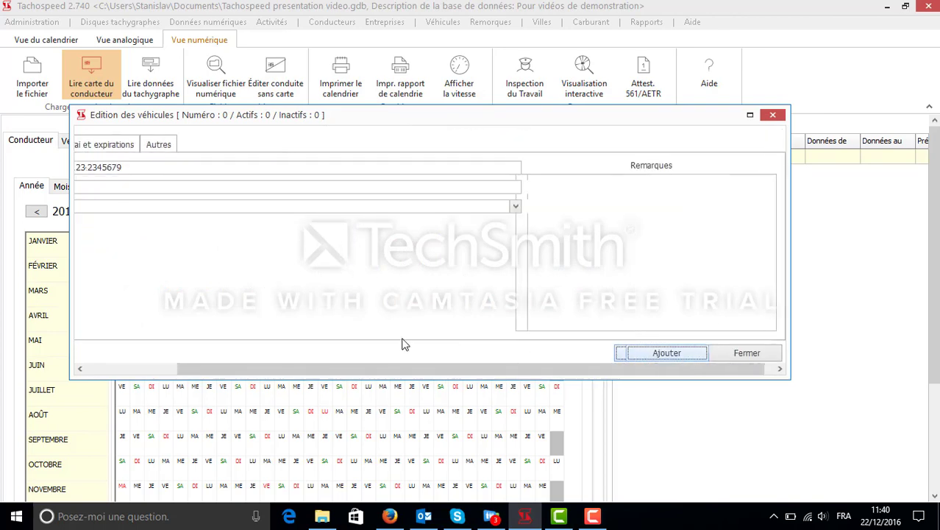
left_click_drag(436, 367, 243, 370)
left_click_drag(363, 371, 817, 332)
left_click(688, 352)
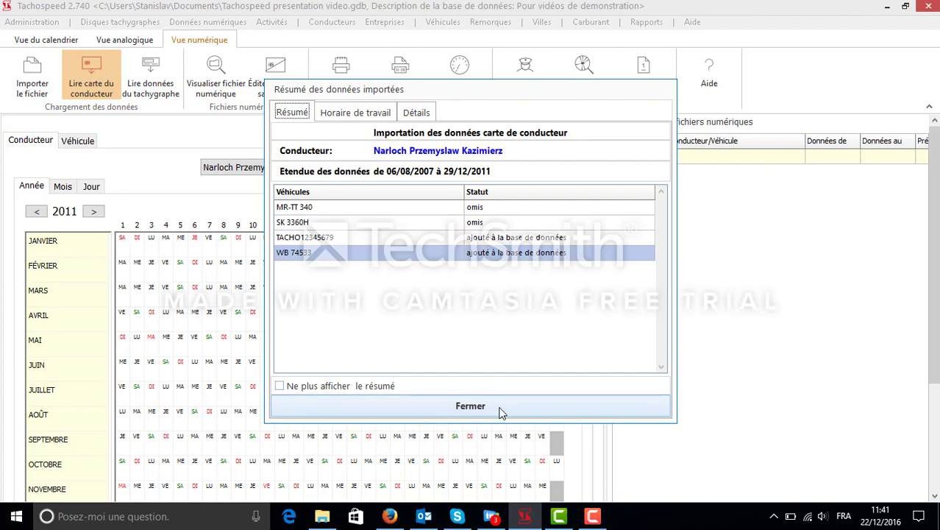
left_click(470, 406)
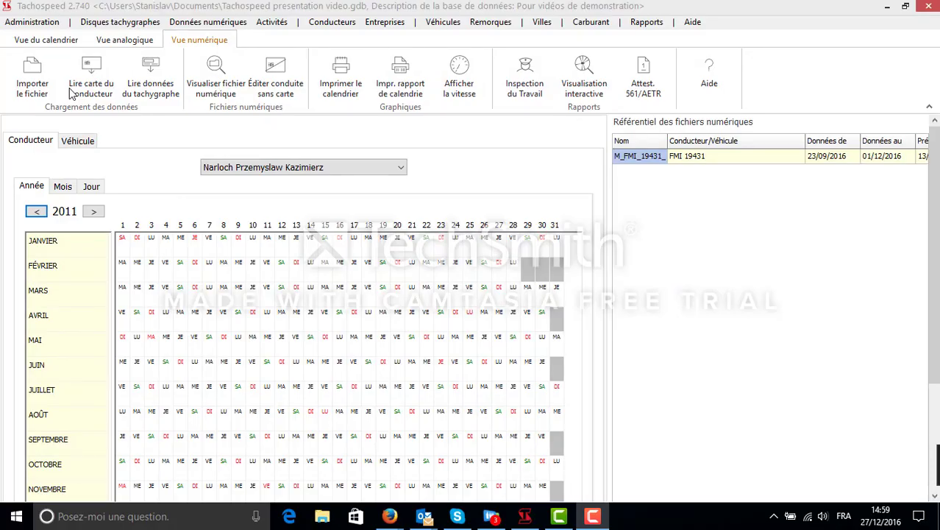
Step: Import the digital tachograph file vehicle 1.ddd from the desktop (Bureau)
left_click(34, 70)
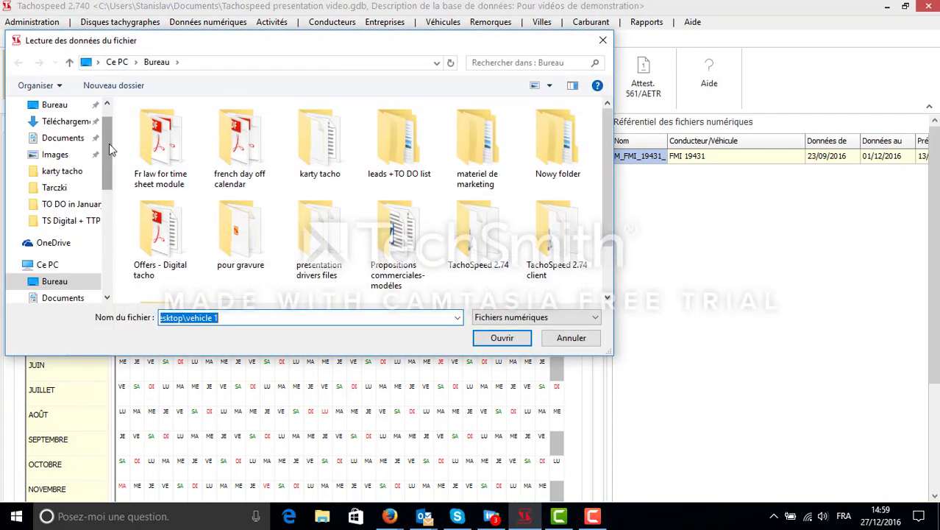
mouse_move(109, 143)
left_mouse_down()
mouse_move(102, 272)
mouse_move(110, 154)
left_mouse_up()
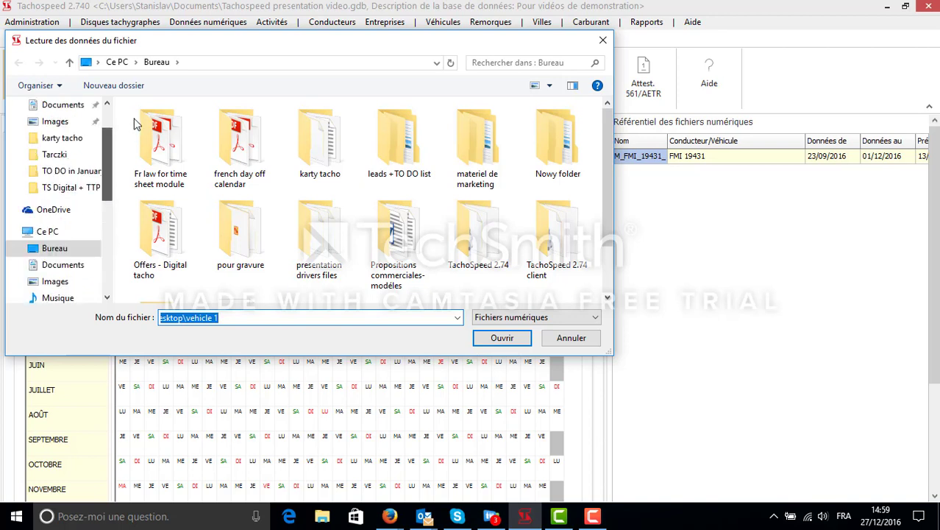
left_click_drag(135, 123, 135, 100)
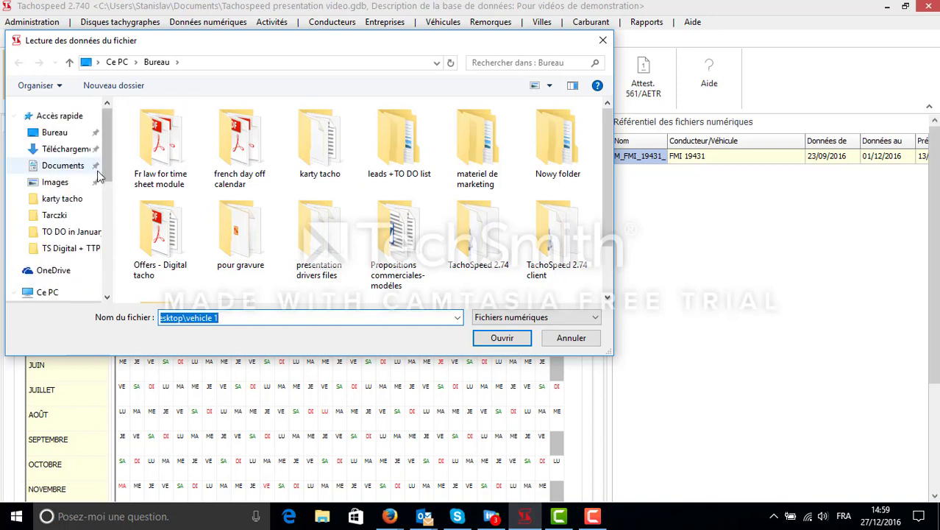
left_click(53, 133)
left_click_drag(604, 153, 603, 211)
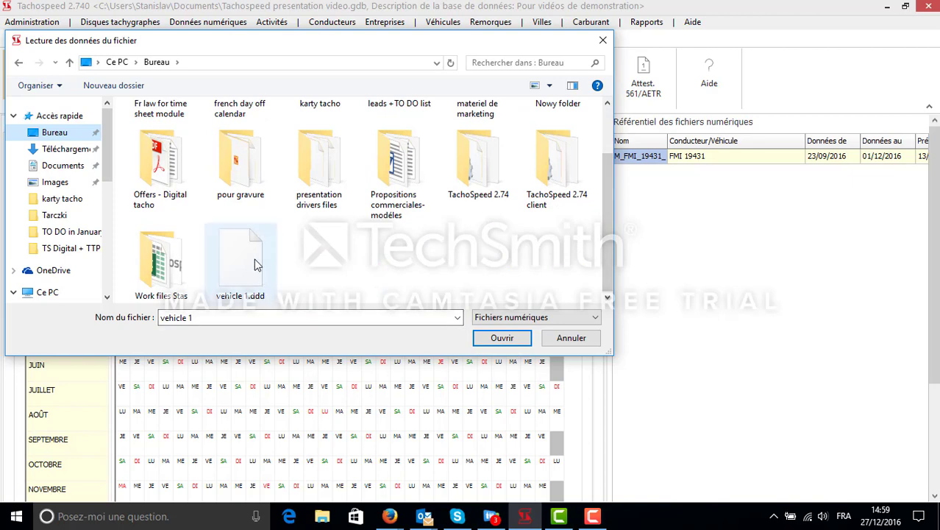
double_click(247, 276)
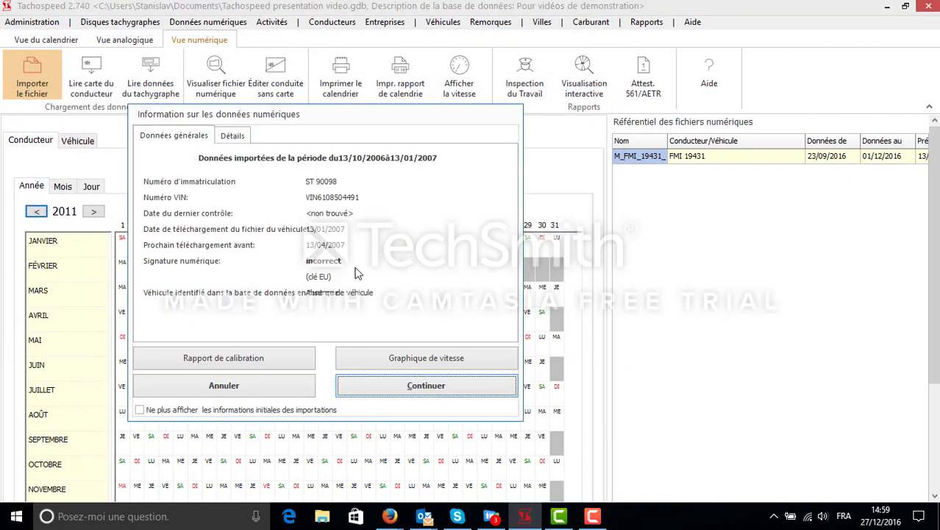
left_click(418, 392)
left_click(448, 300)
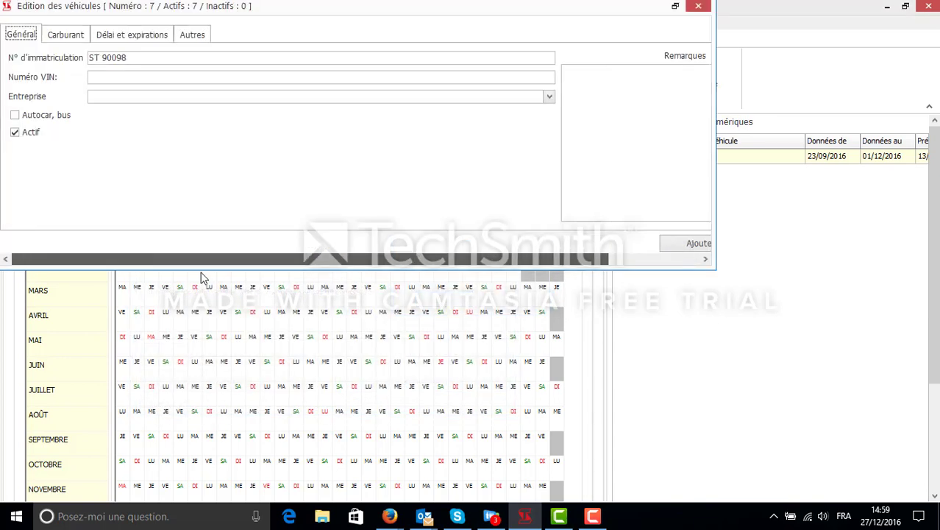
left_click(678, 246)
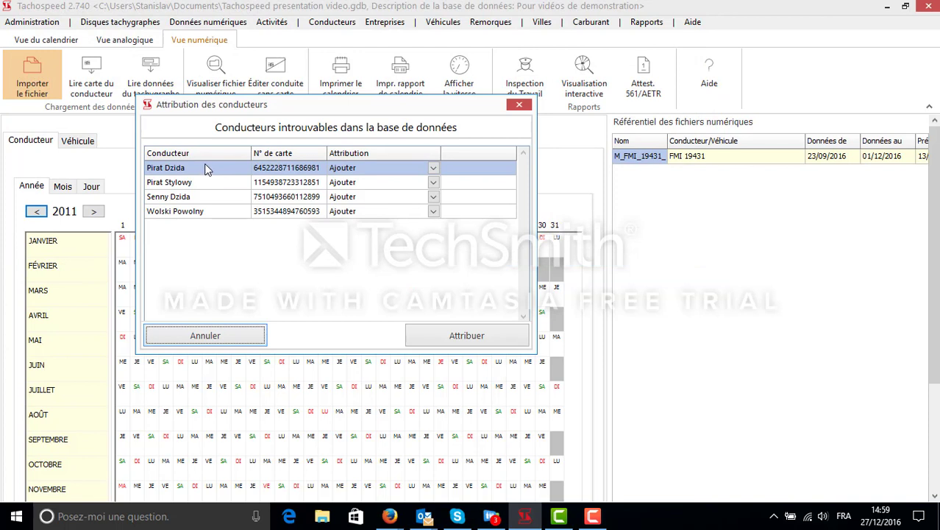
Step: Assign the first driver not found in the database as "Ajouter" and add the prefilled driver record
left_click(434, 171)
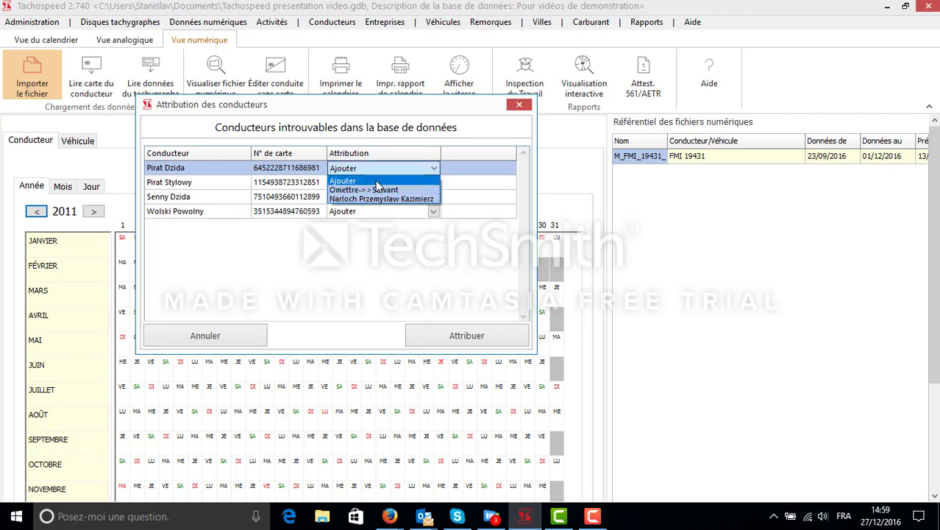
left_click(377, 181)
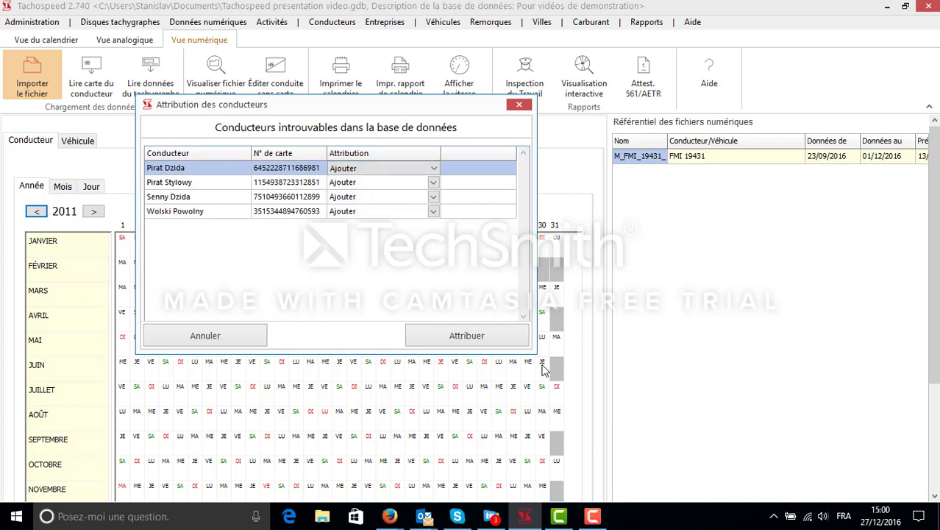
left_click(469, 334)
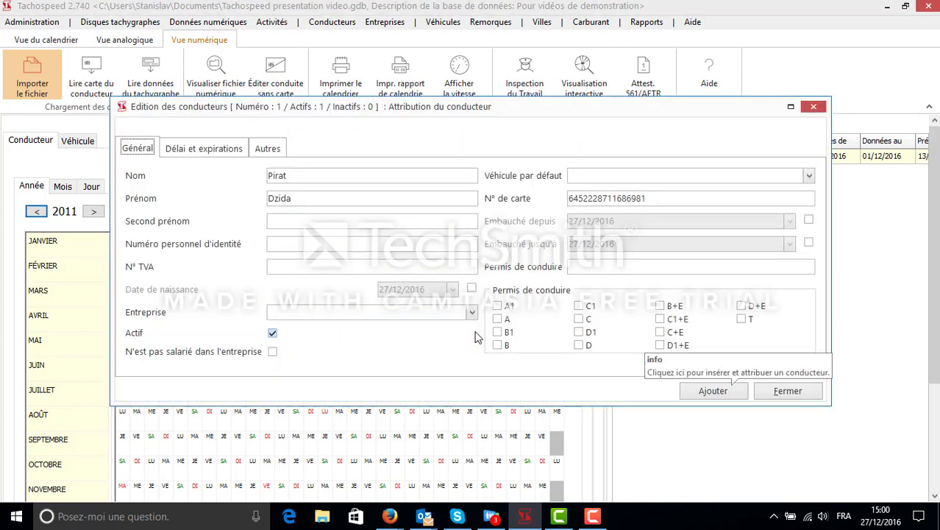
left_click(701, 395)
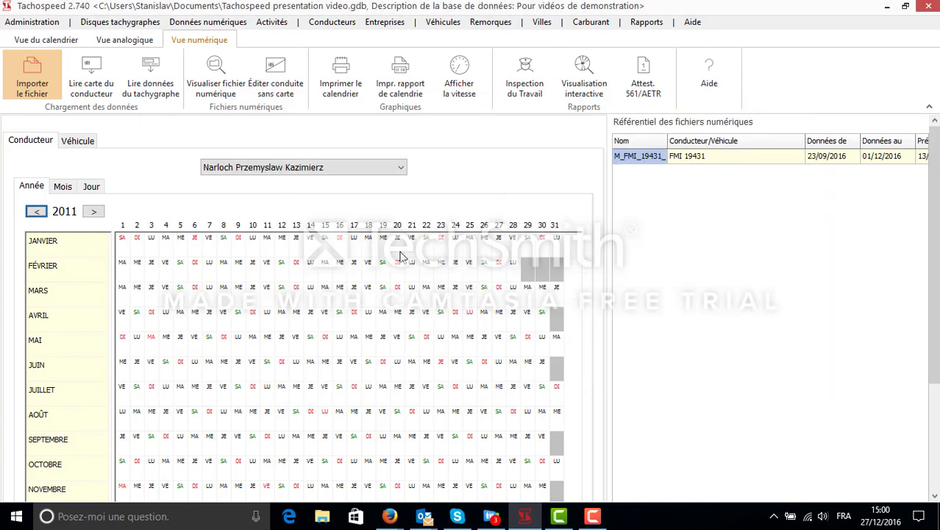
Step: Add the remaining drivers missing from the database using their prefilled driver records
left_click(719, 393)
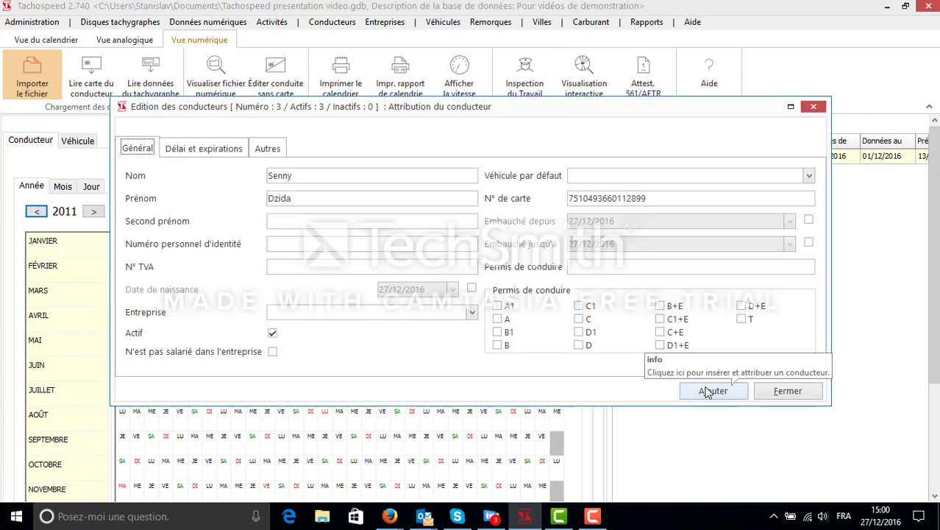
left_click(710, 391)
left_click(697, 392)
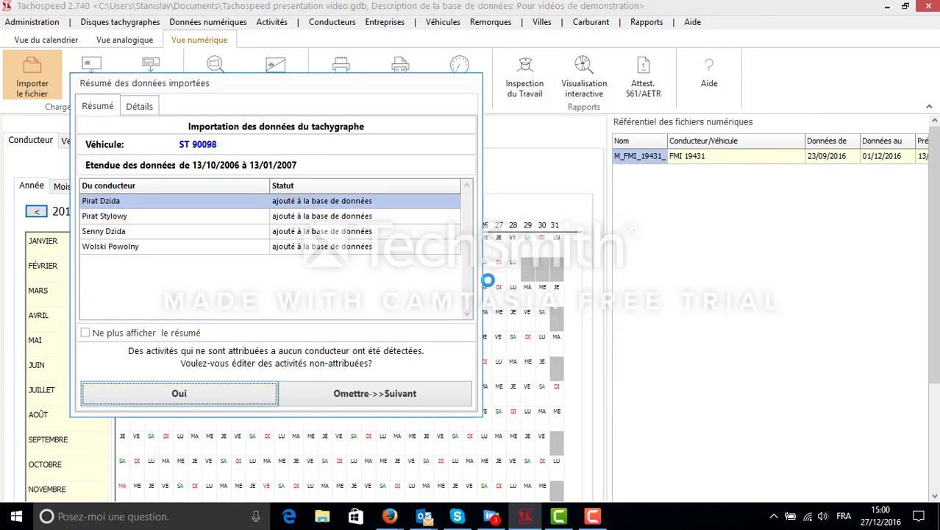
left_click(243, 398)
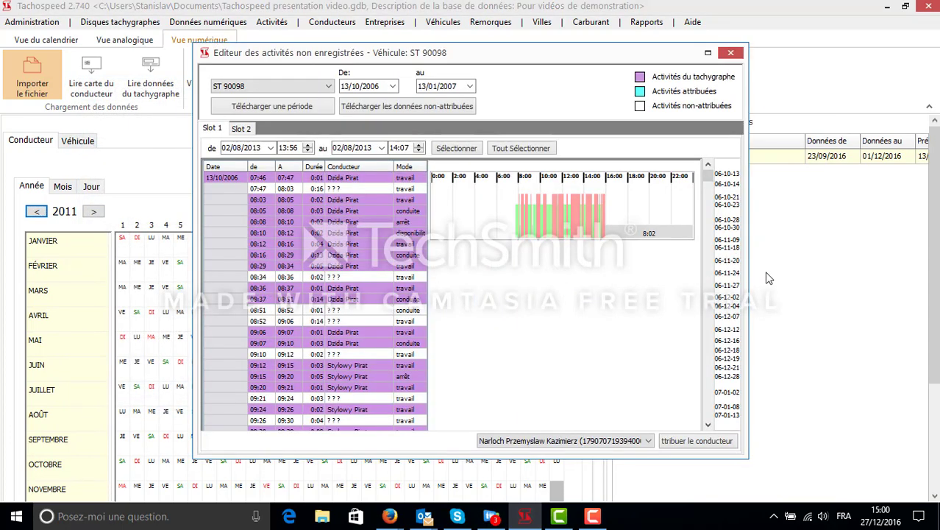
left_click(731, 53)
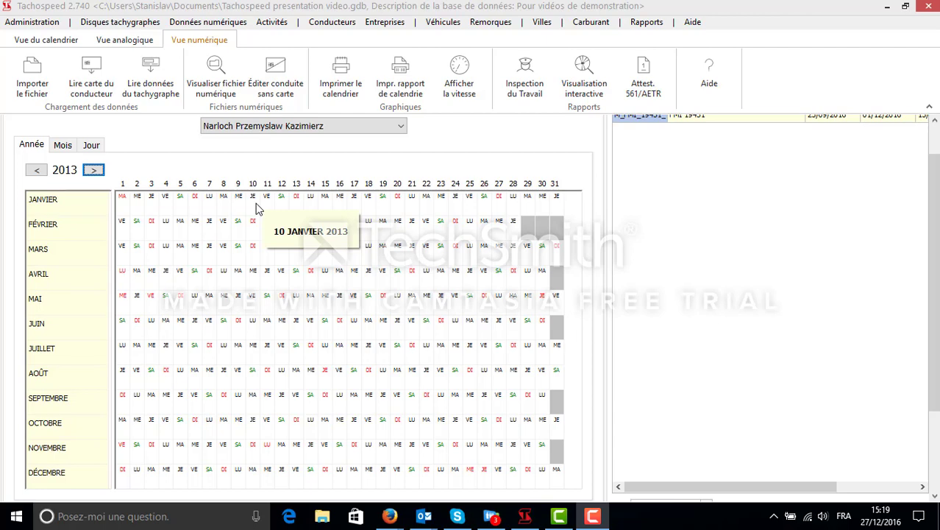
Step: Go back to 2007 in the driver's annual calendar and look over the recorded days
scroll(271, 228, "up", 2)
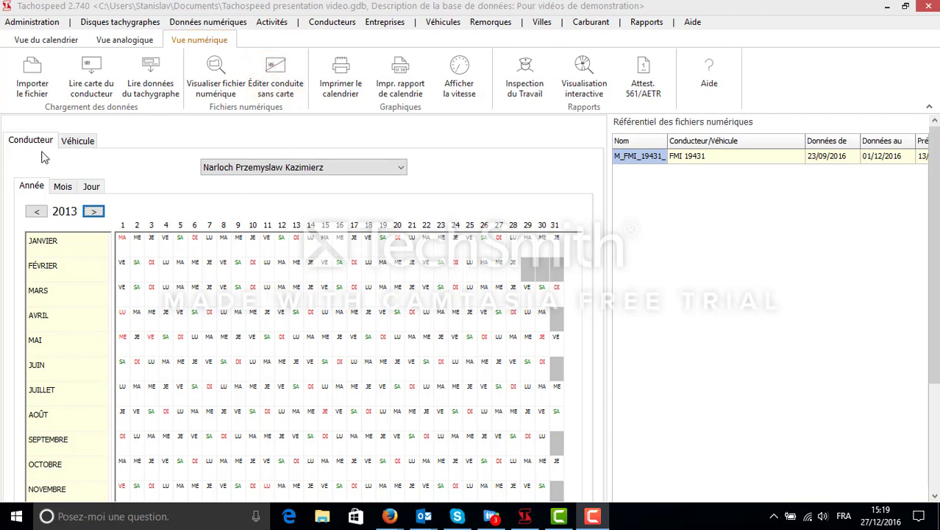
left_click(37, 212)
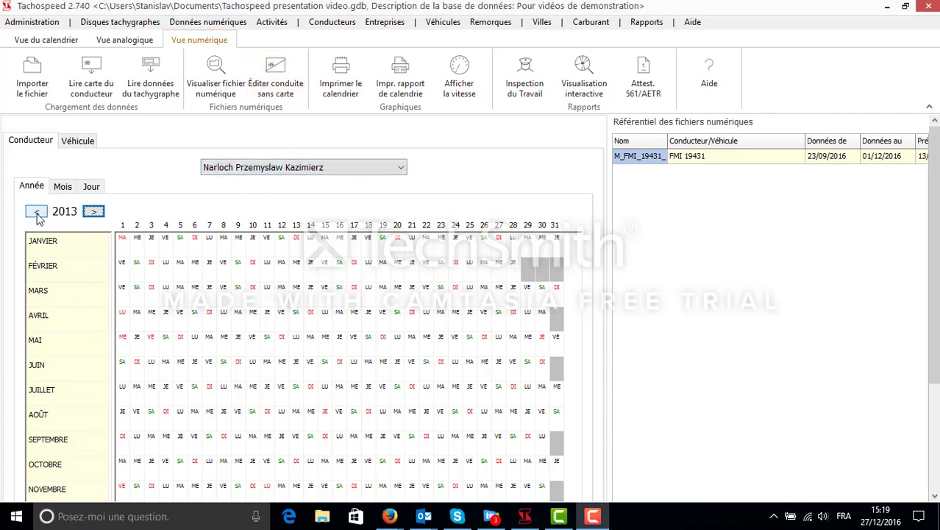
left_click(36, 212)
left_click(36, 212)
left_click(36, 212)
left_click(36, 212)
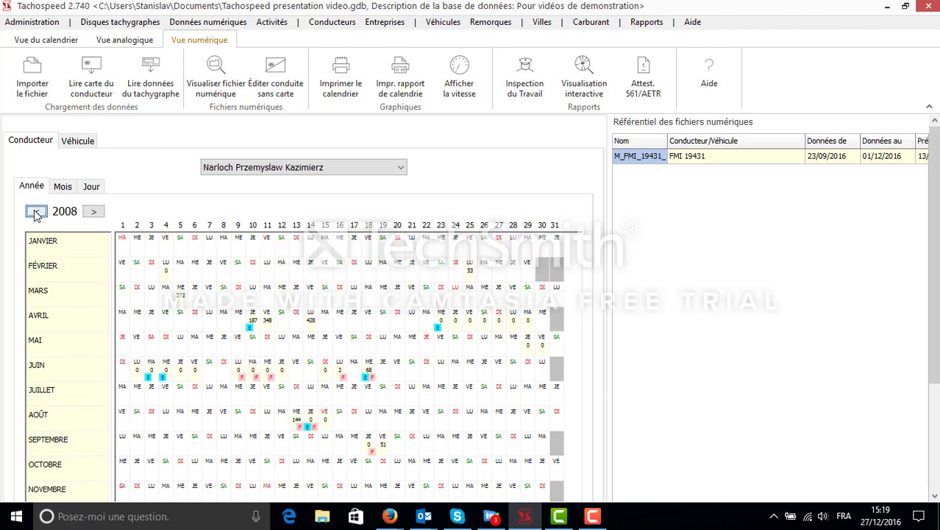
left_click(36, 212)
scroll(599, 322, "down", 2)
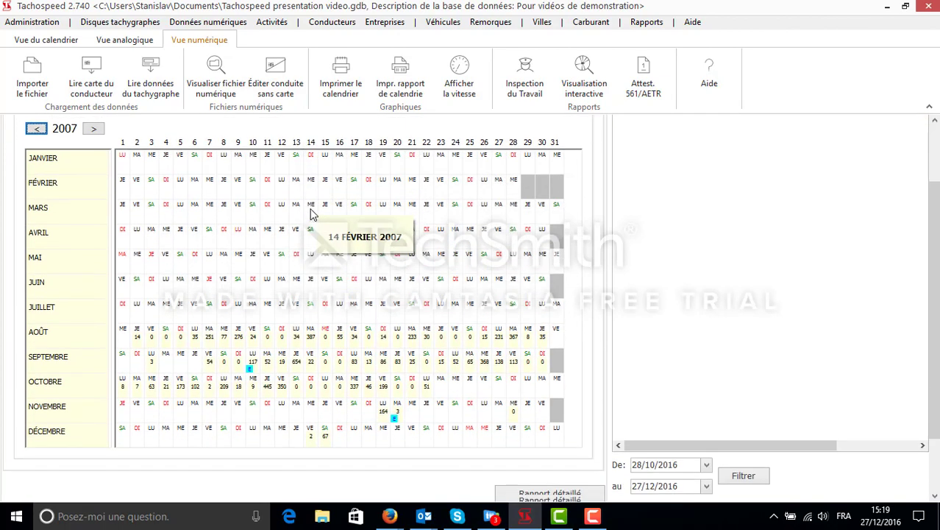
mouse_move(474, 365)
scroll(426, 362, "up", 3)
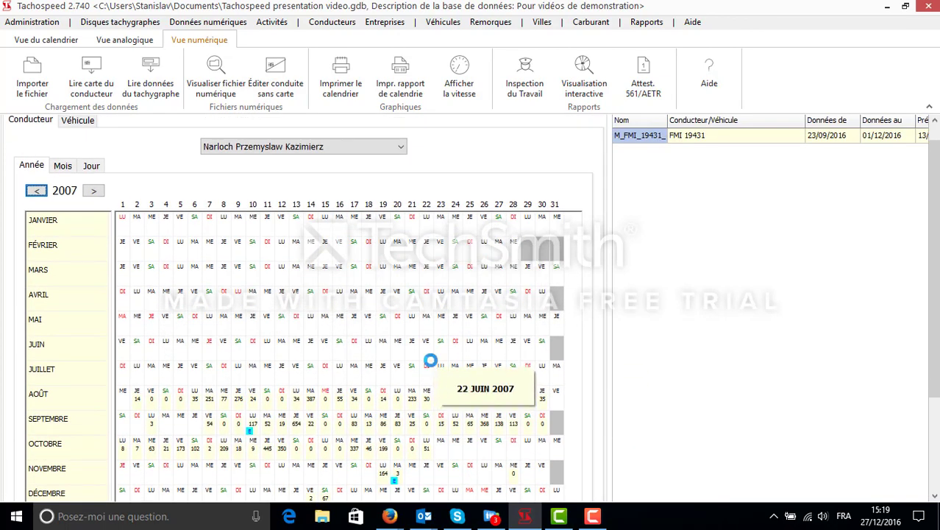
scroll(432, 366, "down", 1)
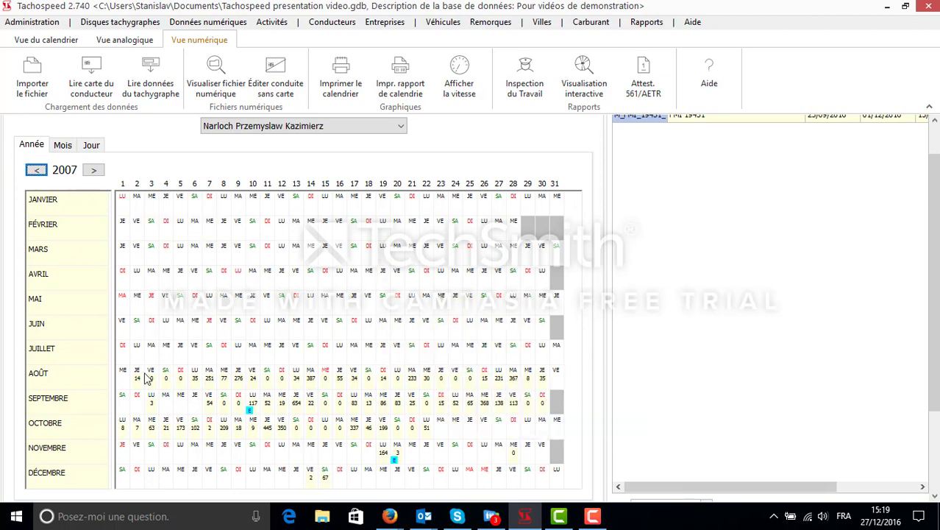
Step: View the driver's calendar by month and by day, and open the activities of 13 September 2007 from the annual view
left_click(62, 145)
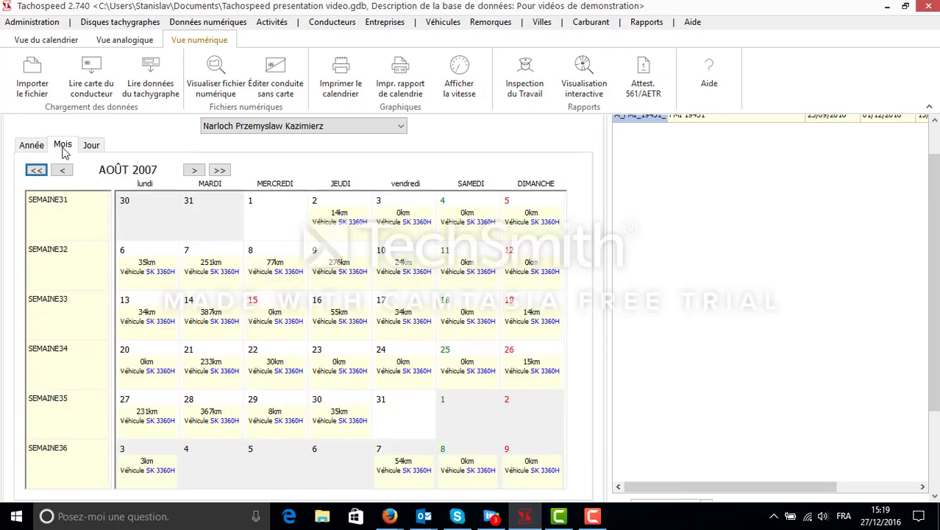
left_click(91, 145)
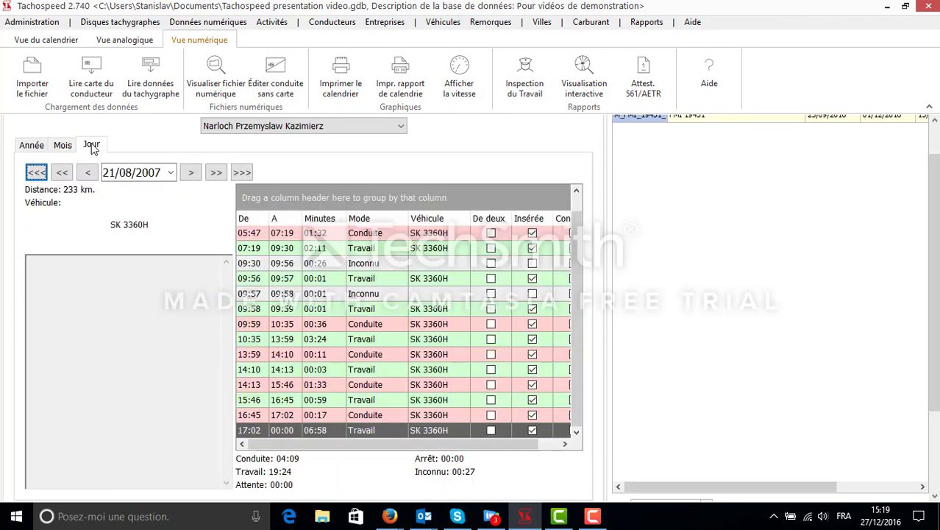
left_click(32, 147)
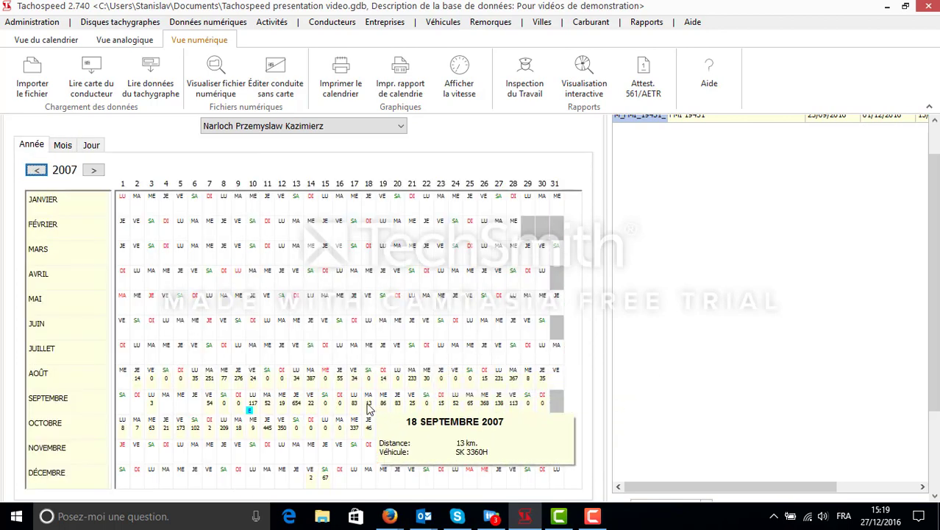
double_click(296, 401)
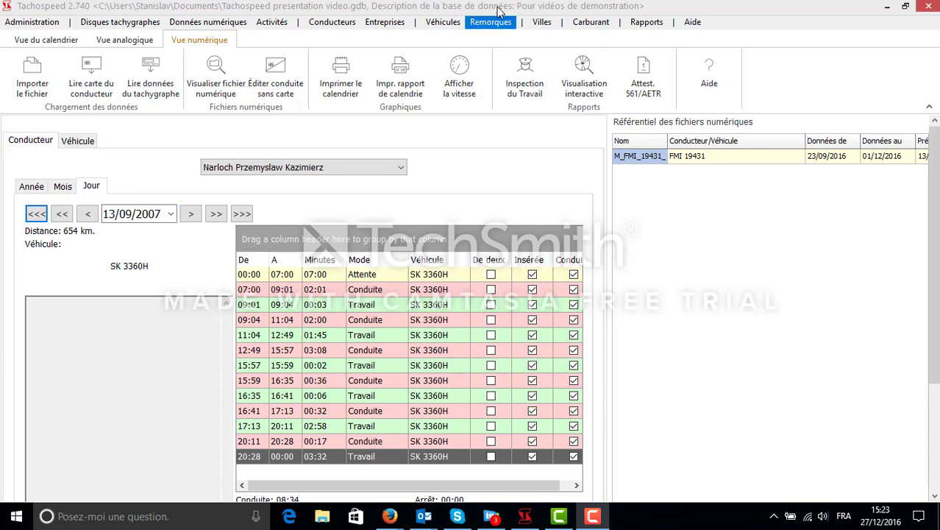
left_click(78, 142)
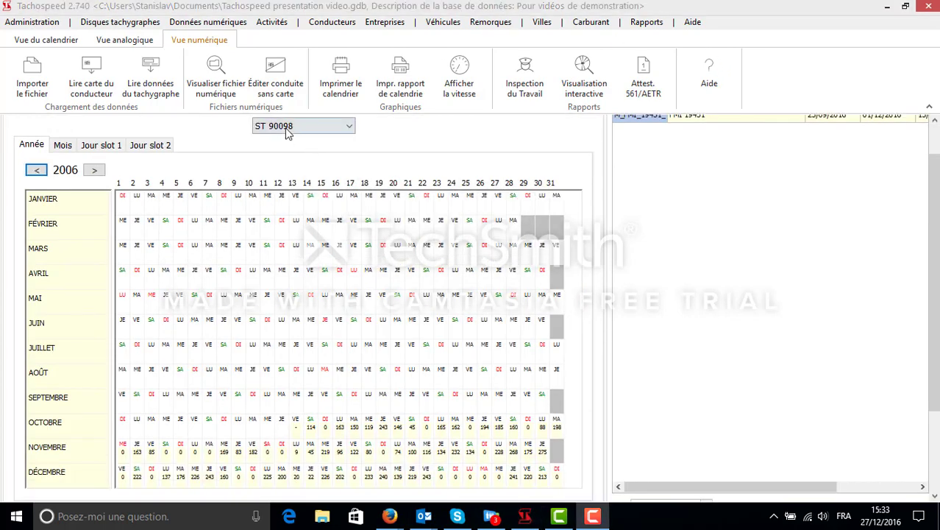
left_click(287, 132)
left_click(287, 132)
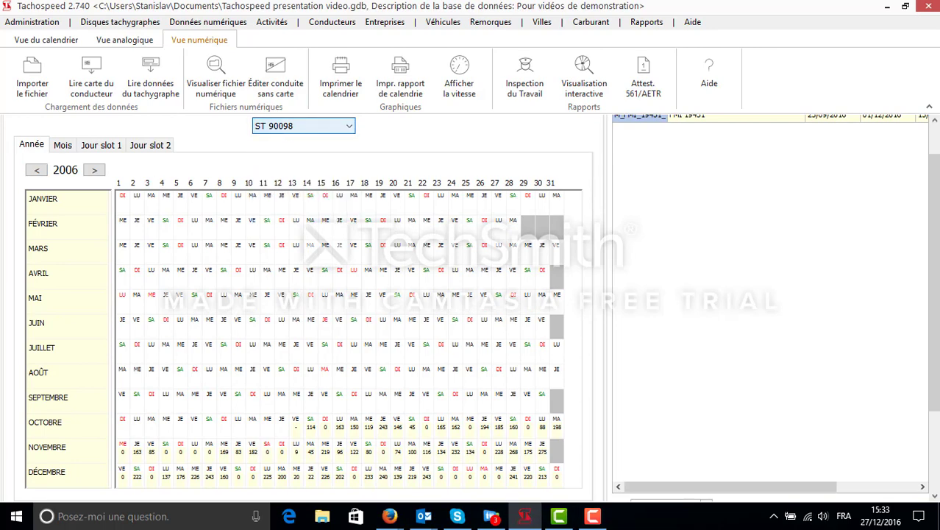
scroll(301, 305, "down", 1)
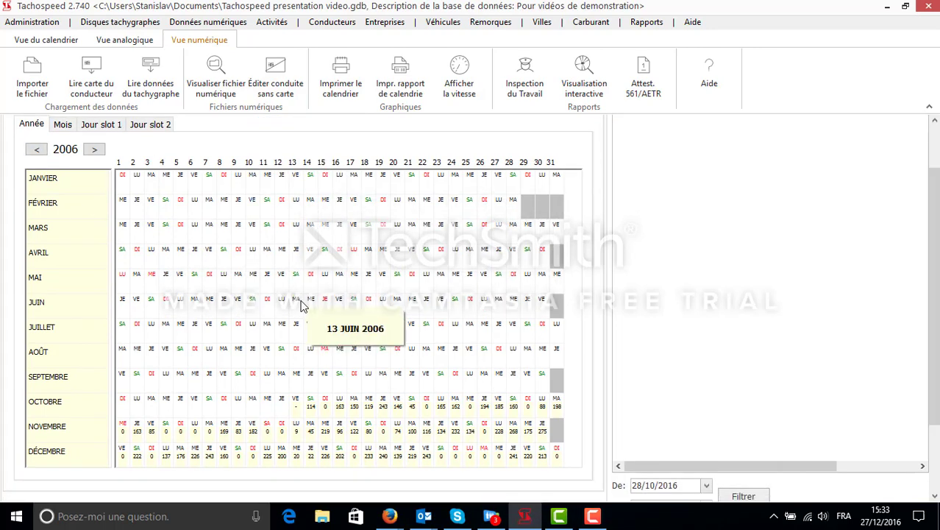
scroll(302, 305, "down", 2)
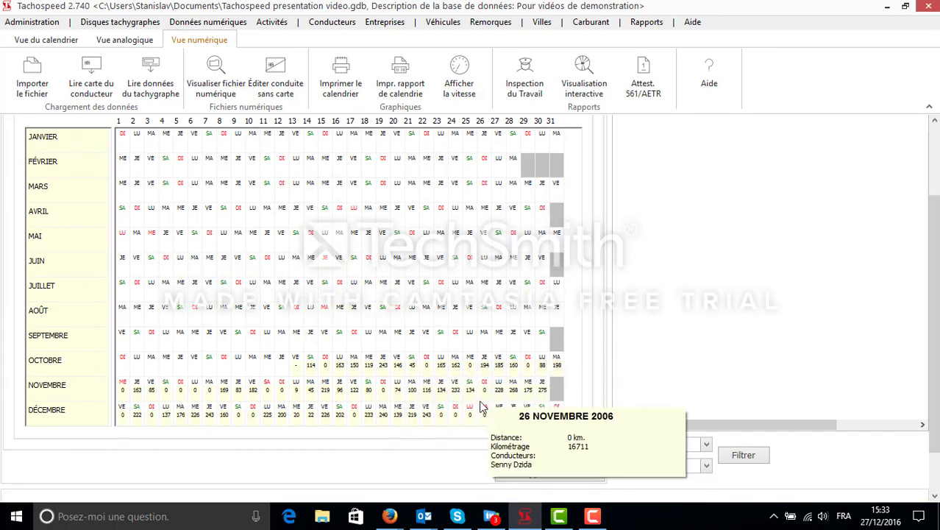
double_click(503, 368)
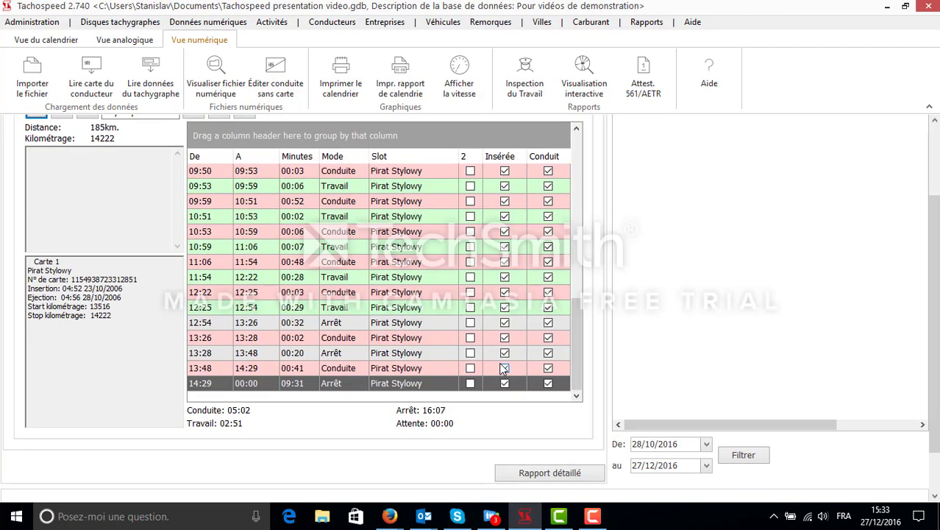